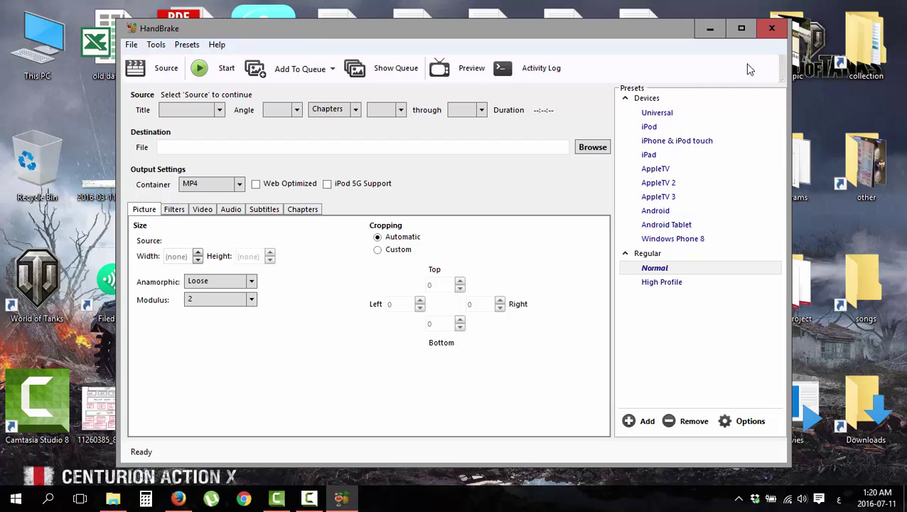
Open the folder Downloads > SHAREit > ONE A2003 > video from the desktop and select IMG_1066.MOV
click(716, 33)
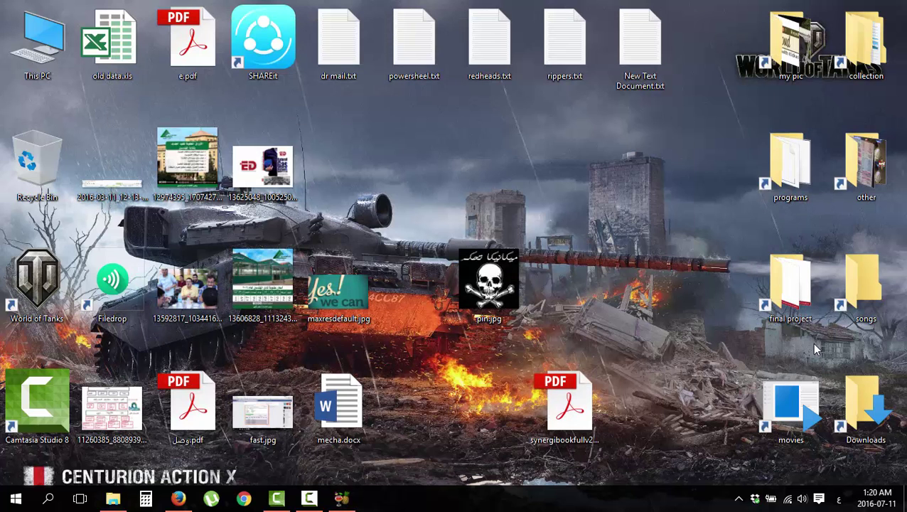
double_click(865, 406)
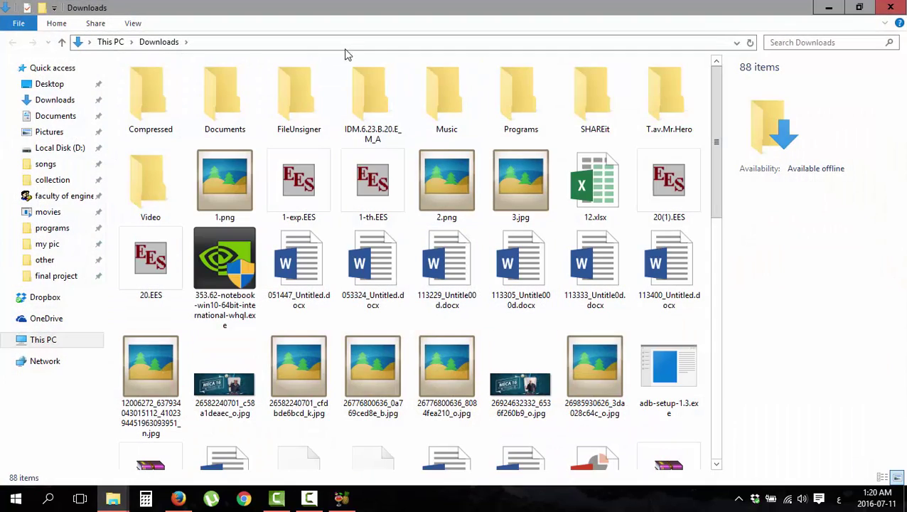
double_click(593, 121)
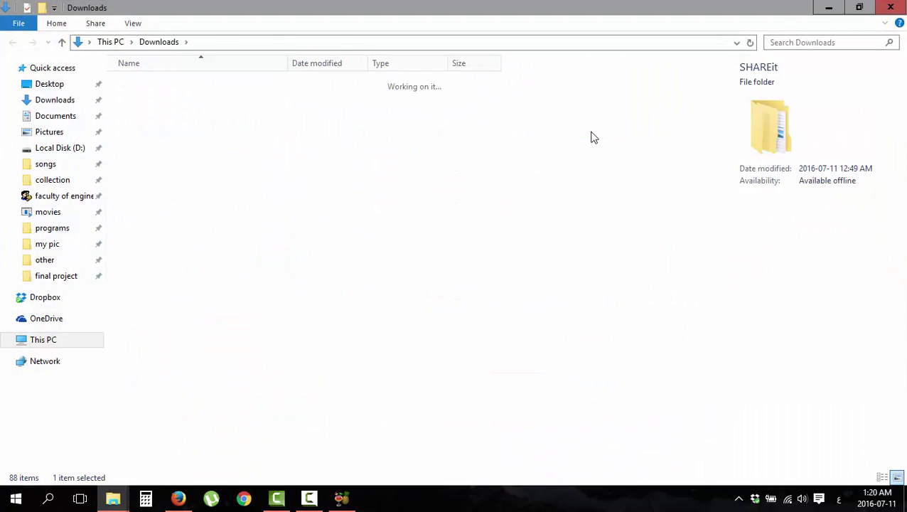
click(235, 83)
double_click(235, 83)
double_click(210, 85)
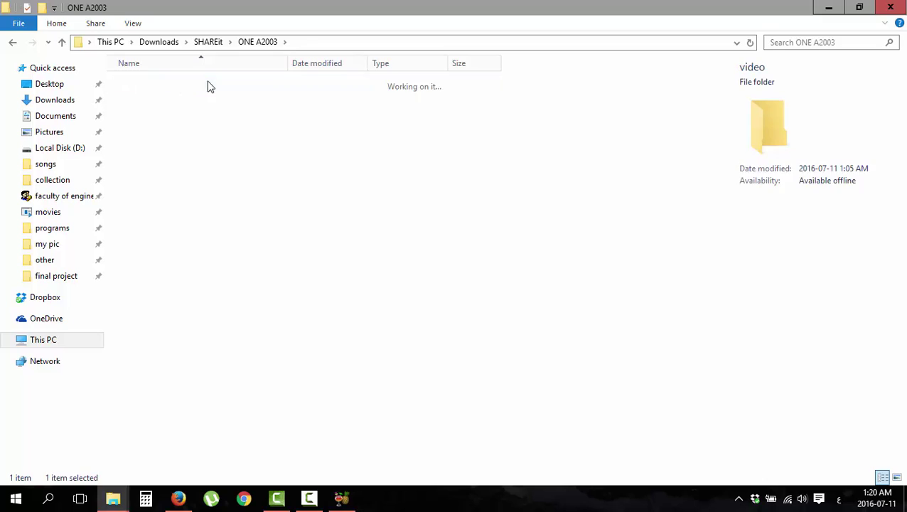
click(246, 94)
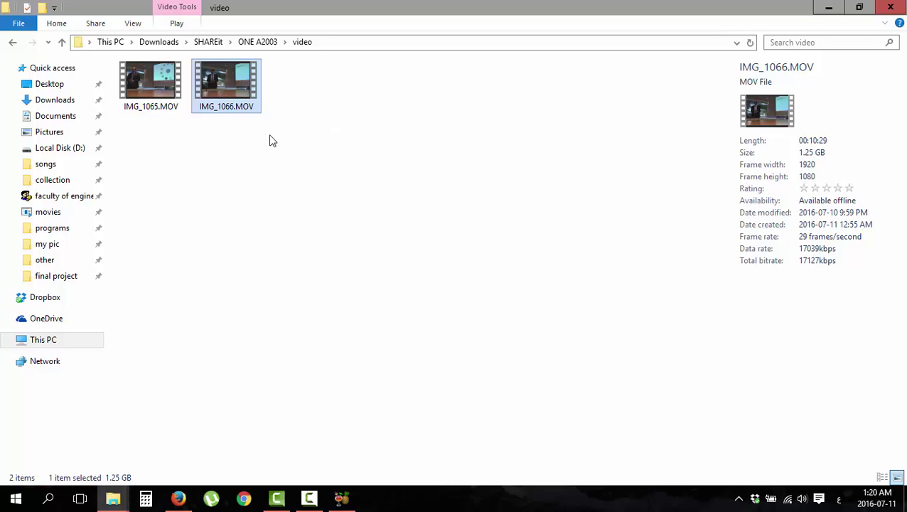
Return to HandBrake, load IMG_1066.MOV from the video folder as the source, and maximize the window
click(352, 501)
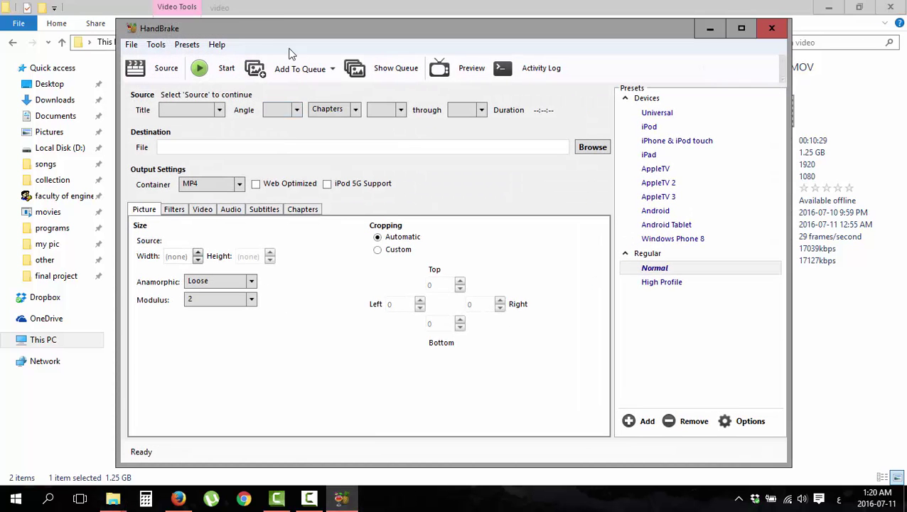
drag(240, 37, 178, 139)
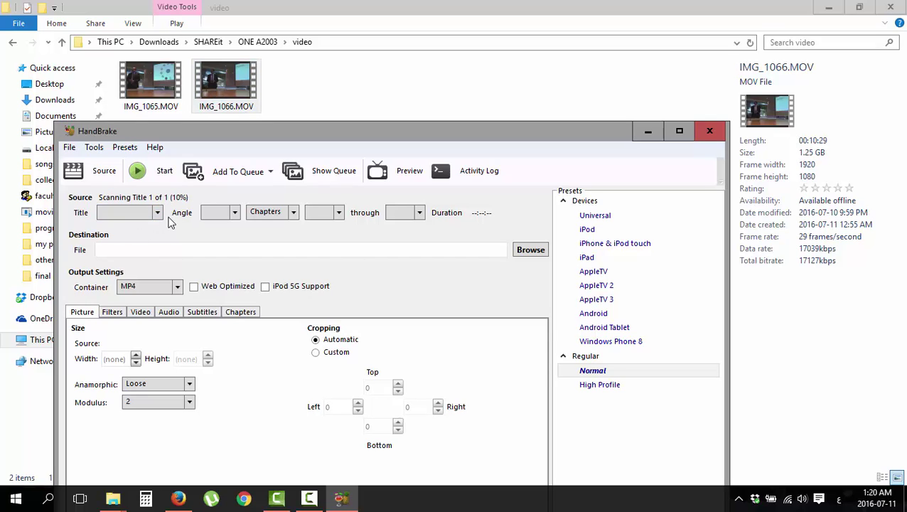
drag(259, 133, 298, 6)
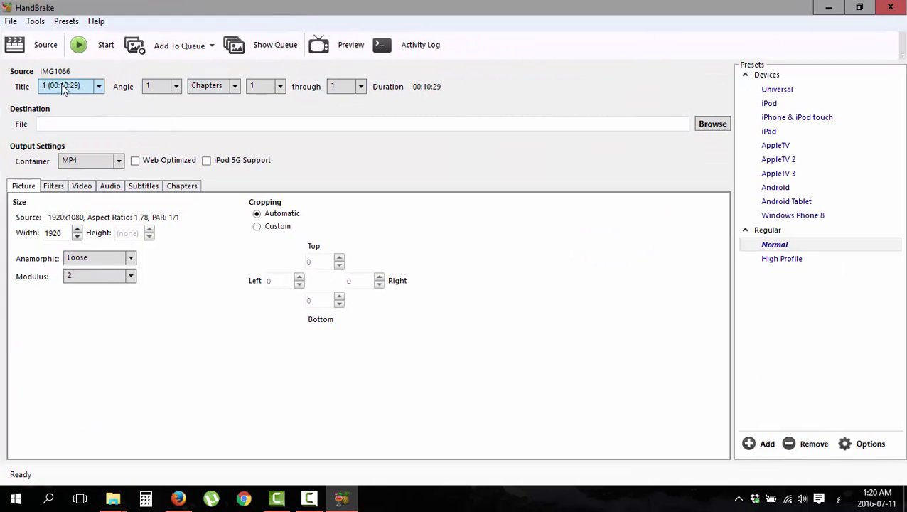
Set the output destination to an mp4 file named 222 on the Desktop
click(109, 124)
click(701, 129)
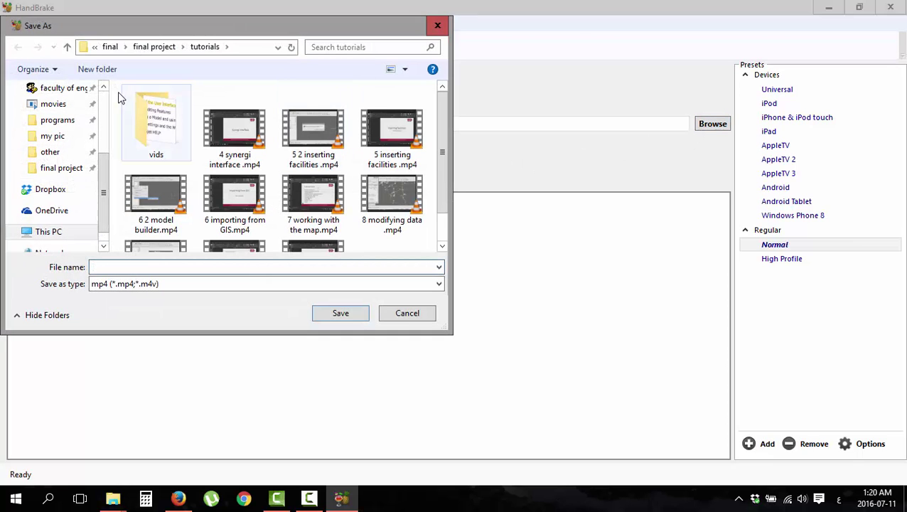
scroll(100, 174, up, 3)
click(55, 109)
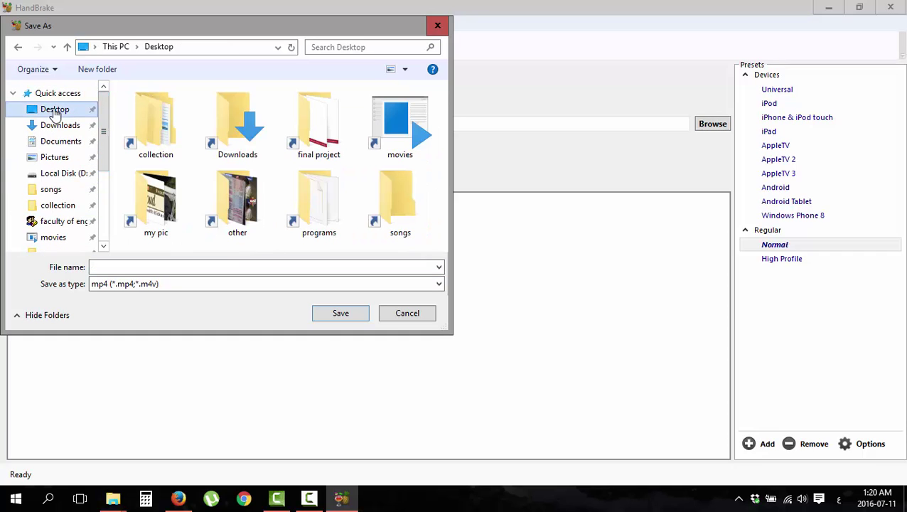
click(112, 265)
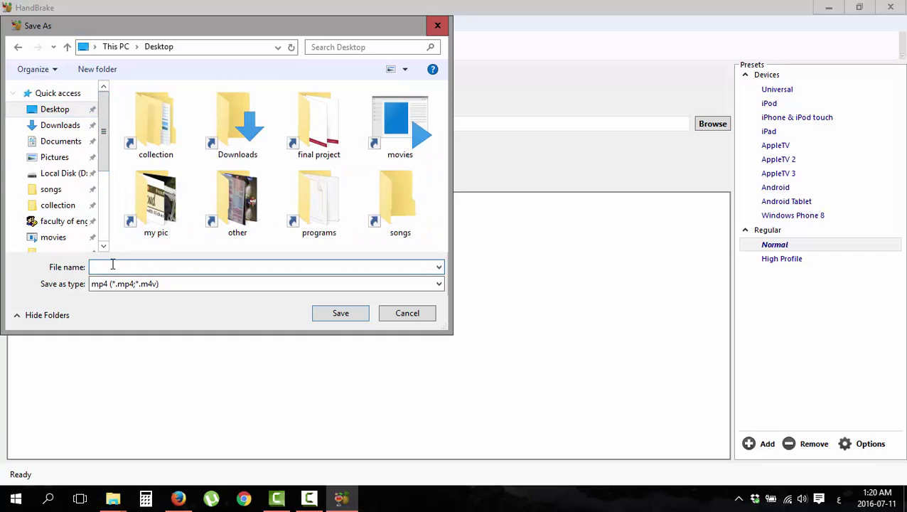
text(222)
click(340, 316)
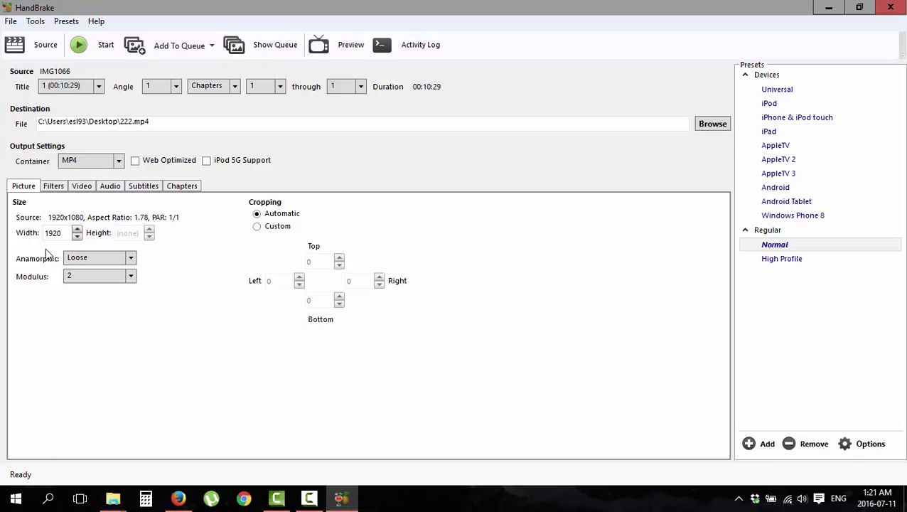
Lower the video's constant quality to RF 25 and slightly further towards the lower-quality end
click(57, 192)
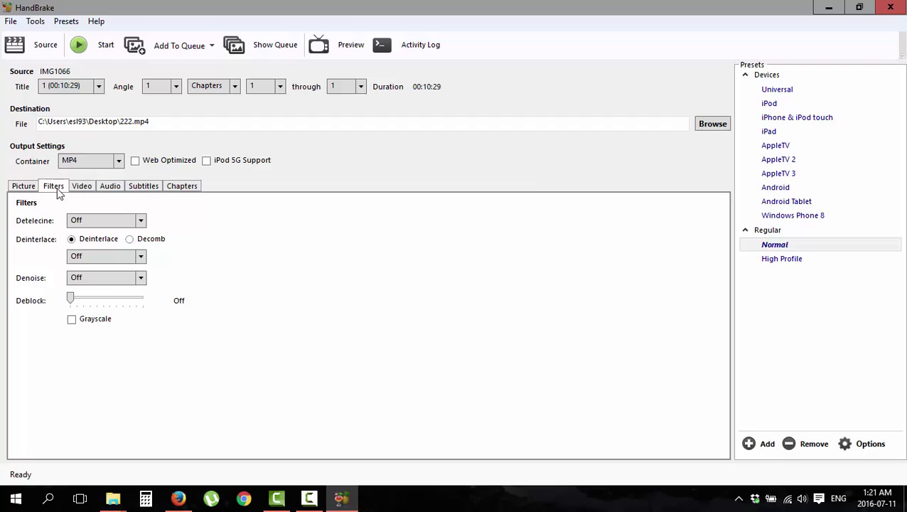
click(85, 188)
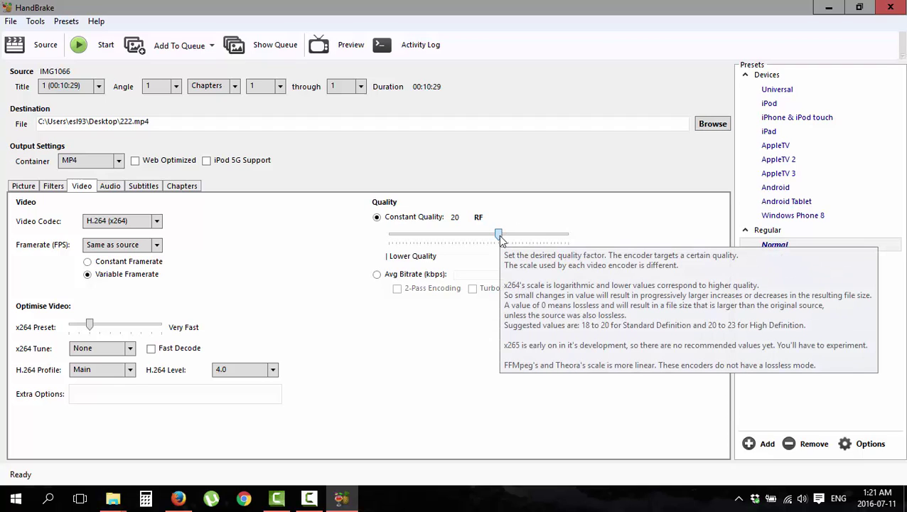
drag(499, 235, 483, 245)
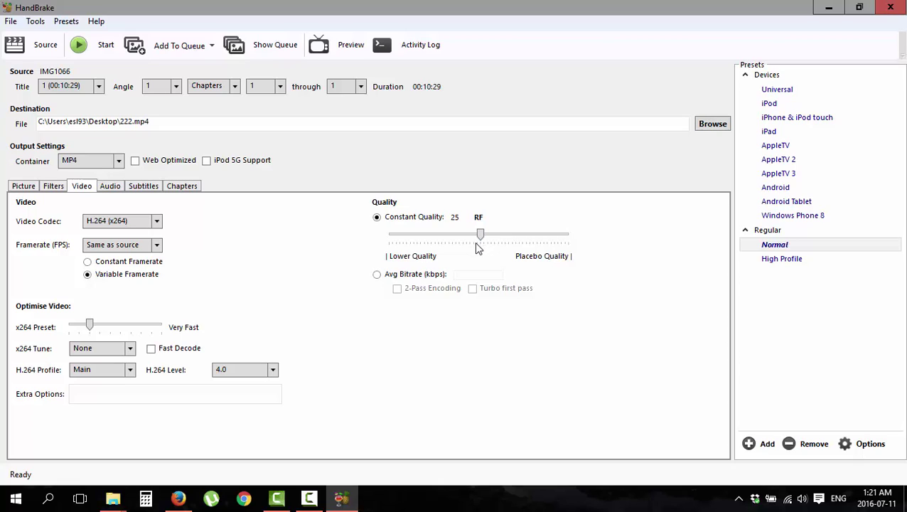
drag(483, 236, 472, 241)
Set the bitrate of the AAC audio track to 128
click(109, 189)
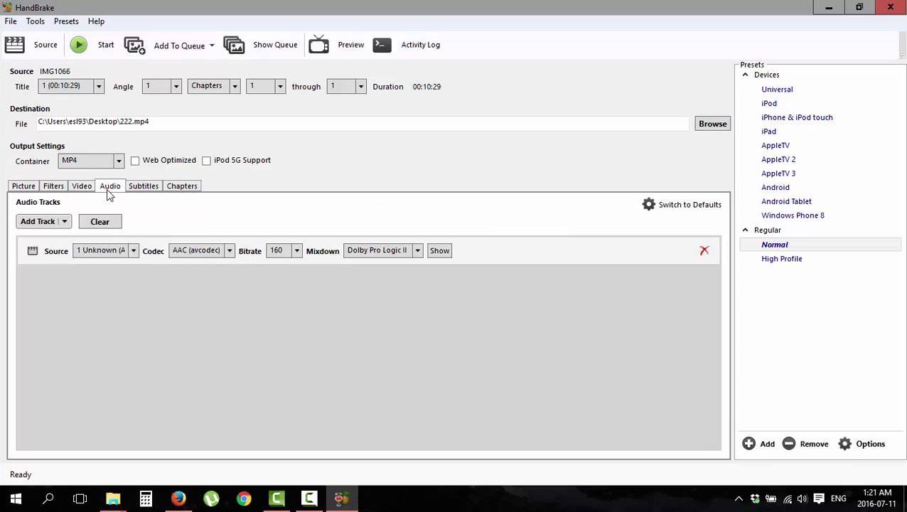
click(298, 251)
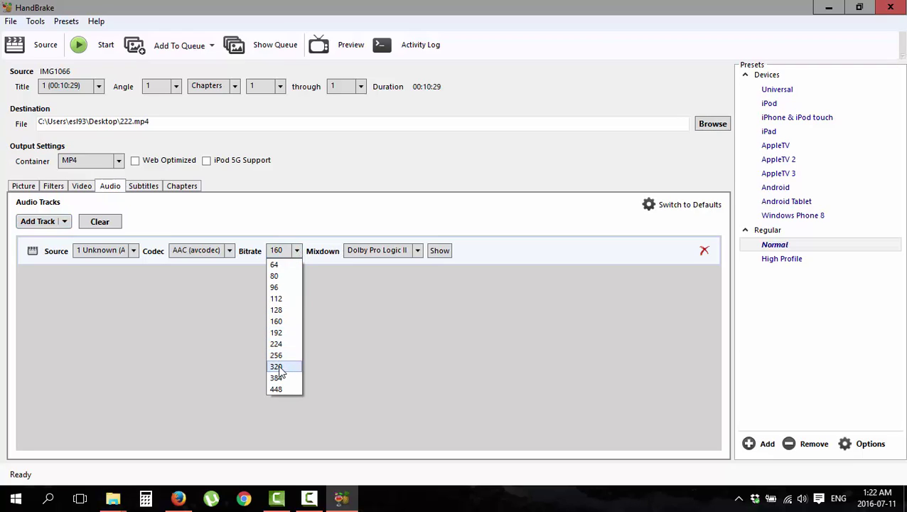
click(282, 311)
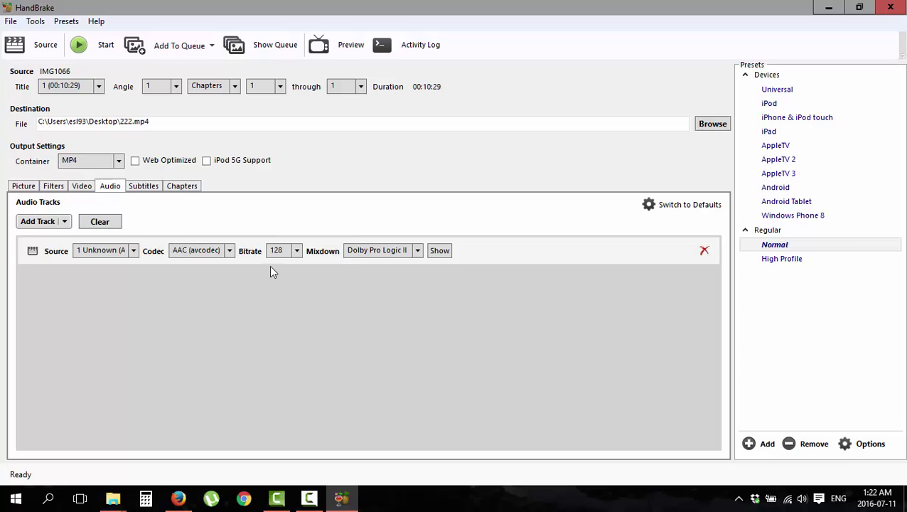
Enable Web Optimized for the MP4 output and start the encode
click(134, 163)
click(91, 49)
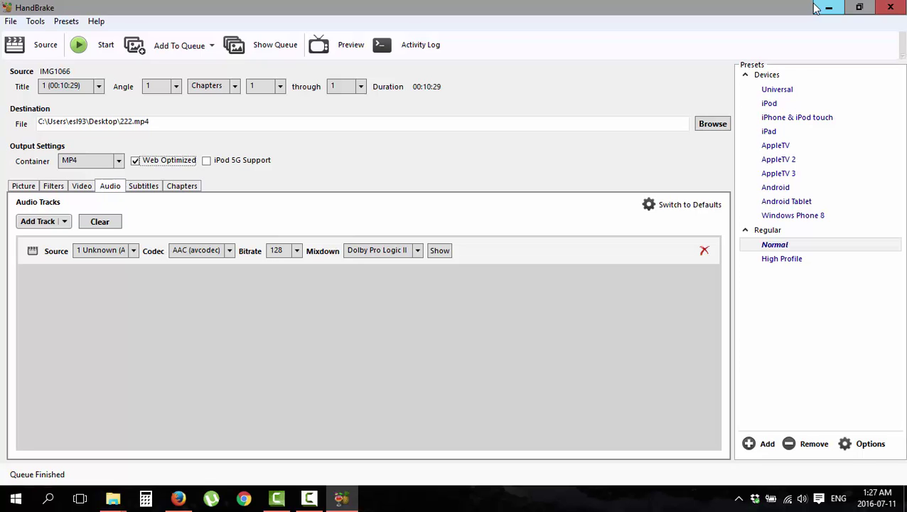
Minimize the open windows and check the file size of 222.mp4 on the desktop in its properties
click(828, 8)
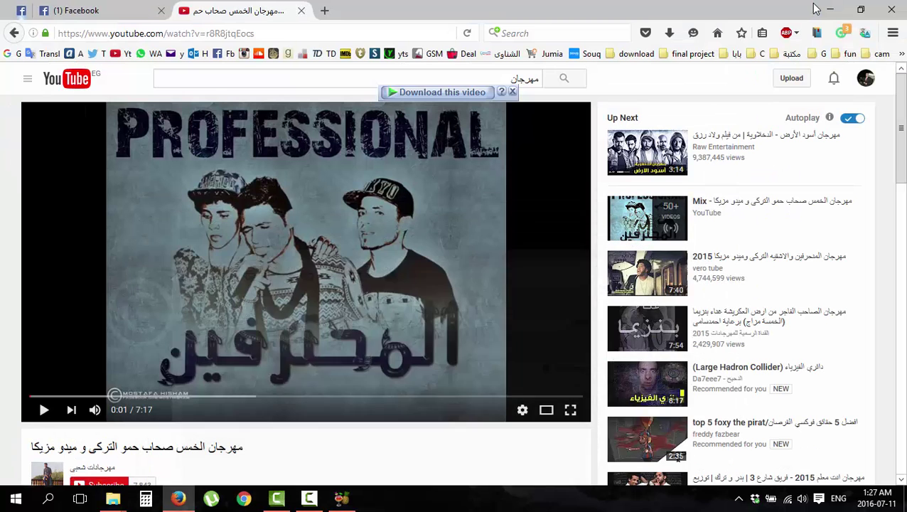
click(829, 9)
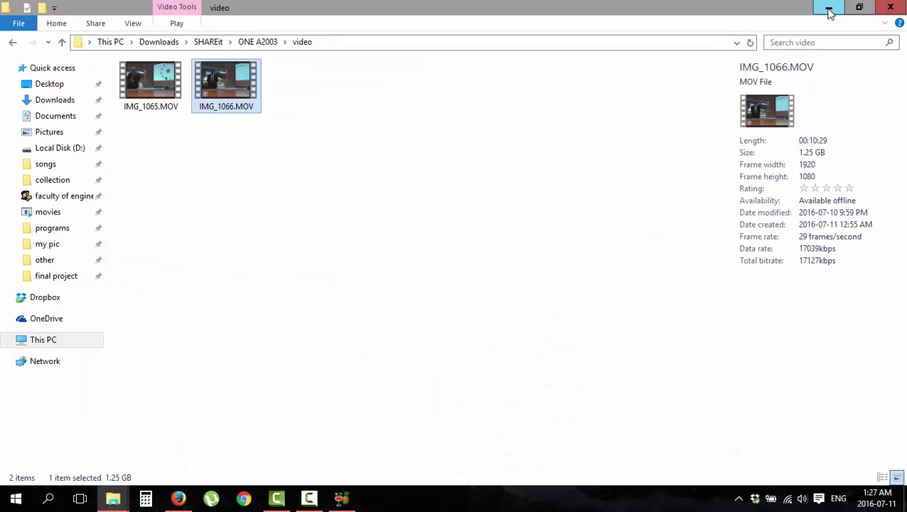
click(829, 7)
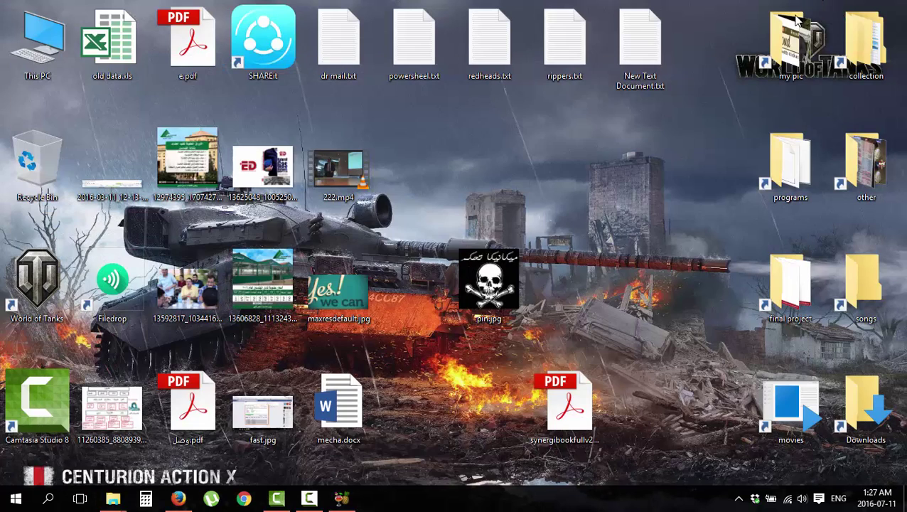
right_click(334, 160)
click(374, 473)
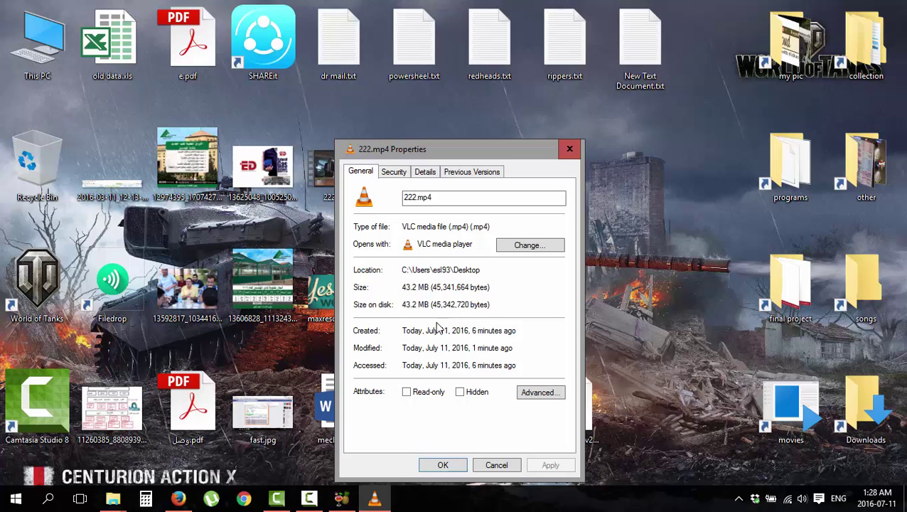
click(496, 465)
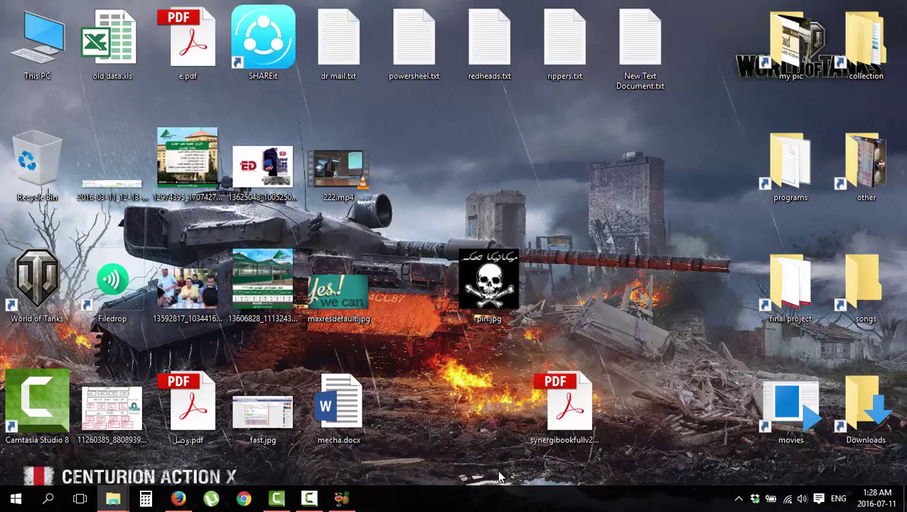
Play 222.mp4 in VLC media player, view it in full screen to judge the picture quality, and close the player
double_click(340, 183)
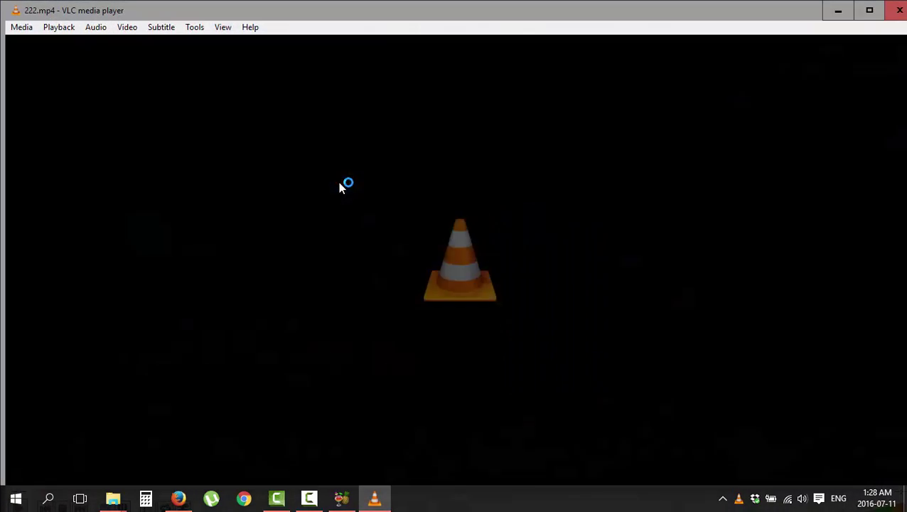
double_click(395, 199)
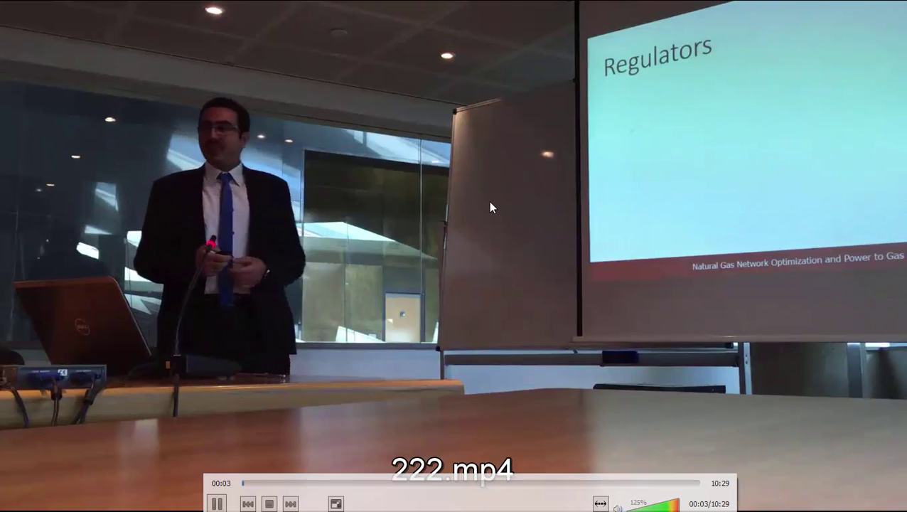
double_click(490, 202)
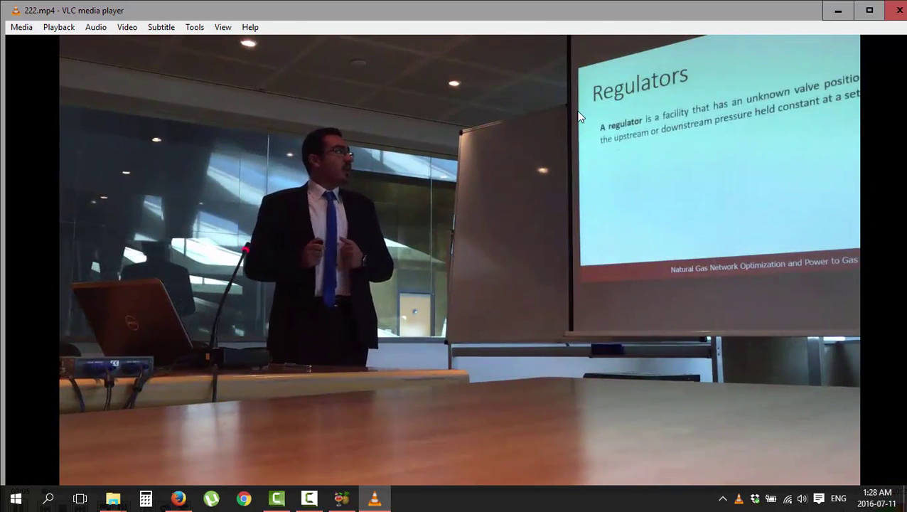
click(899, 11)
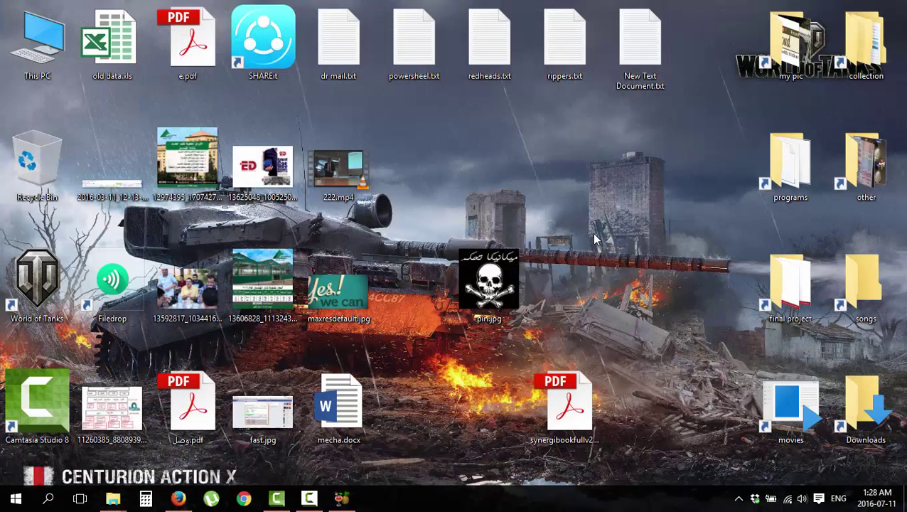
Return to HandBrake and open the picture size settings for the output
click(341, 498)
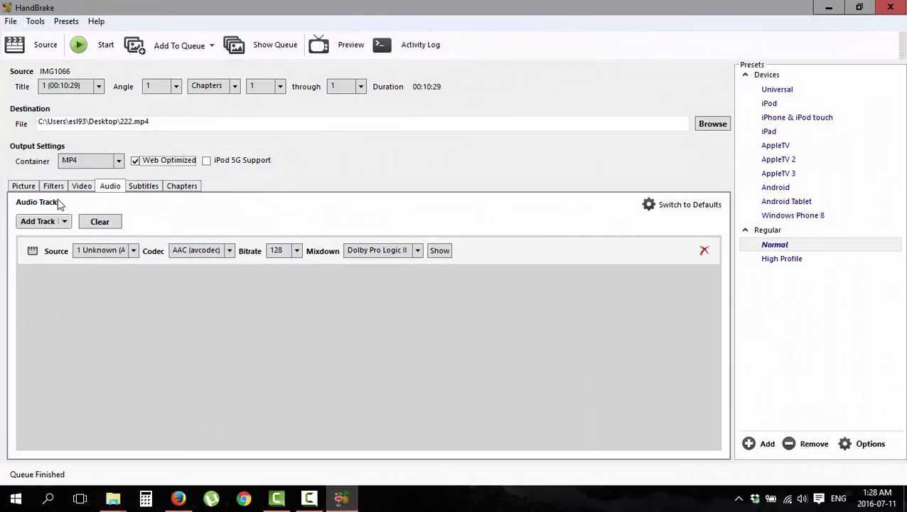
click(23, 187)
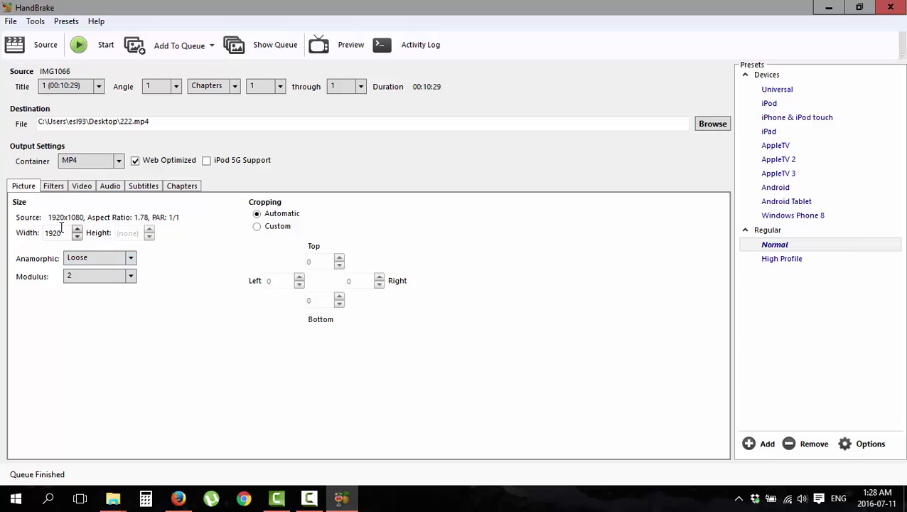